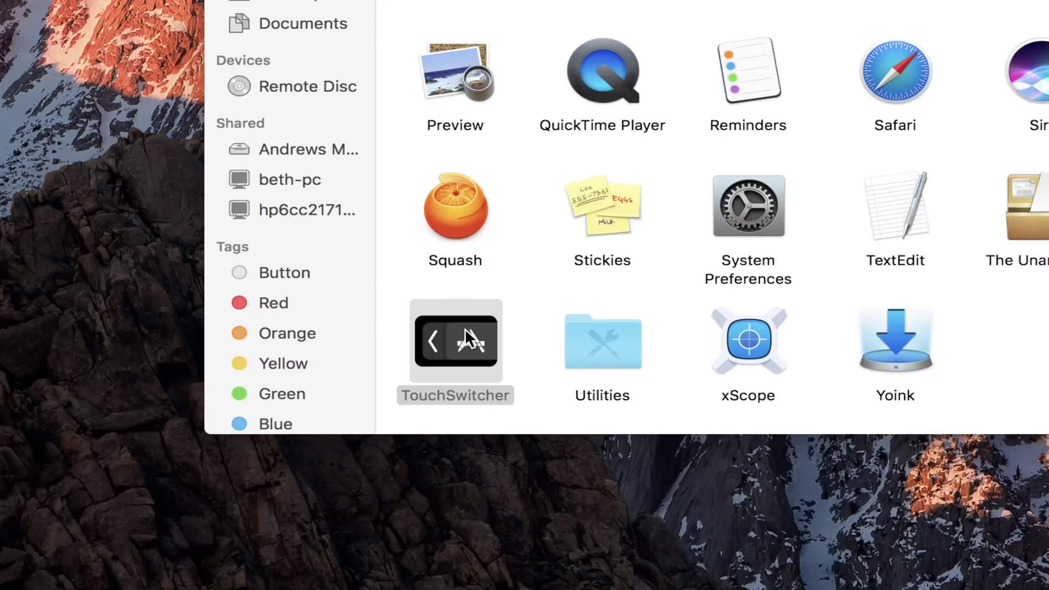
- Open TouchSwitcher from Applications, close the Finder window, and approve the unidentified-developer warning
{"action": "left_click", "coordinate": [465, 336]}
{"action": "right_click", "coordinate": [464, 336]}
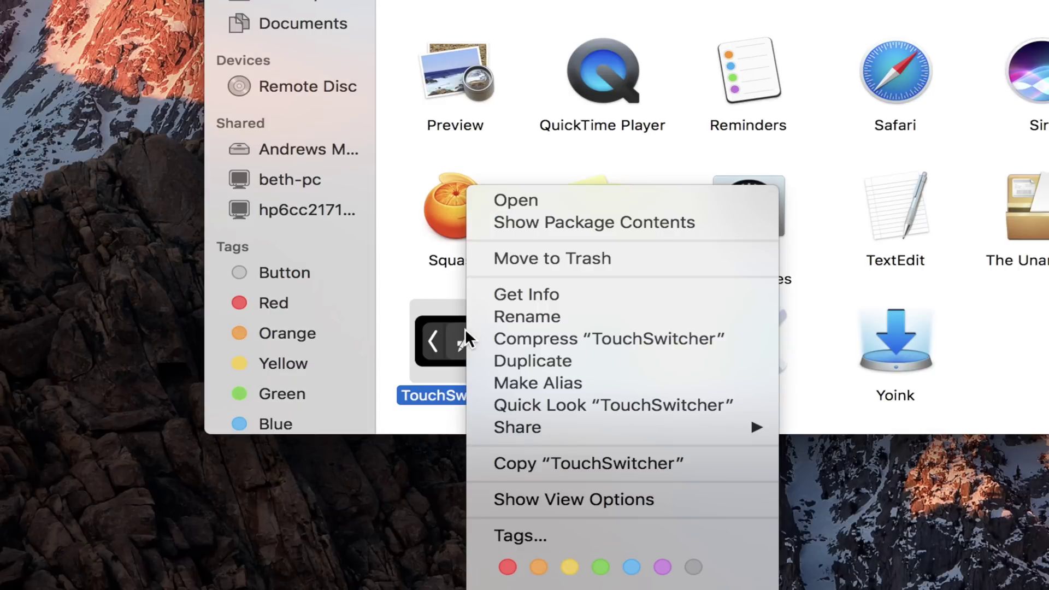
{"action": "left_click", "coordinate": [543, 200]}
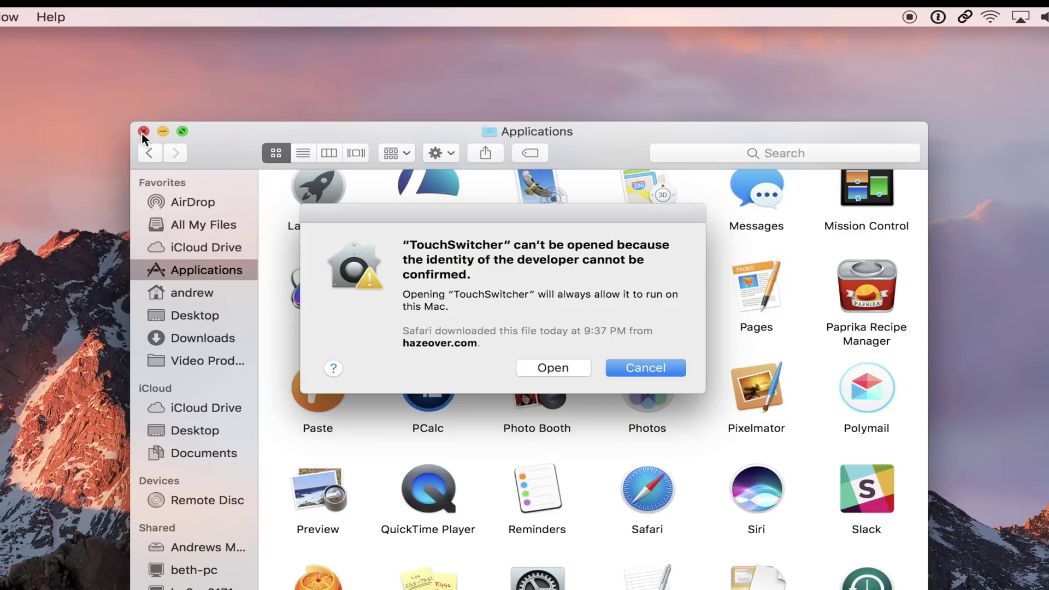
{"action": "left_click", "coordinate": [143, 132]}
{"action": "left_click", "coordinate": [534, 369]}
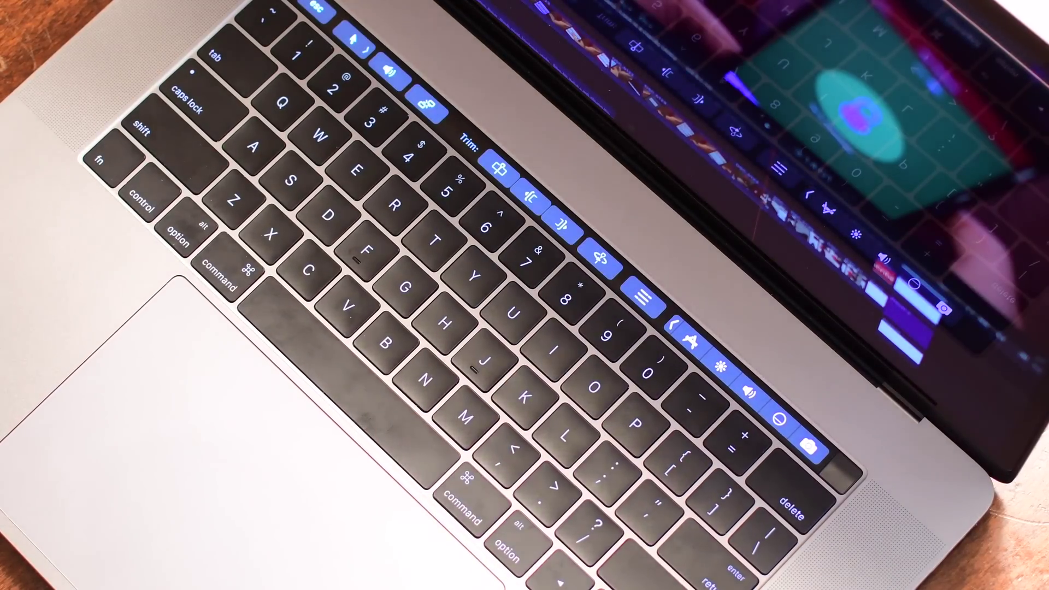
- Expand TouchSwitcher's row of running-app icons on the Touch Bar
{"action": "key", "text": "super+Tab"}
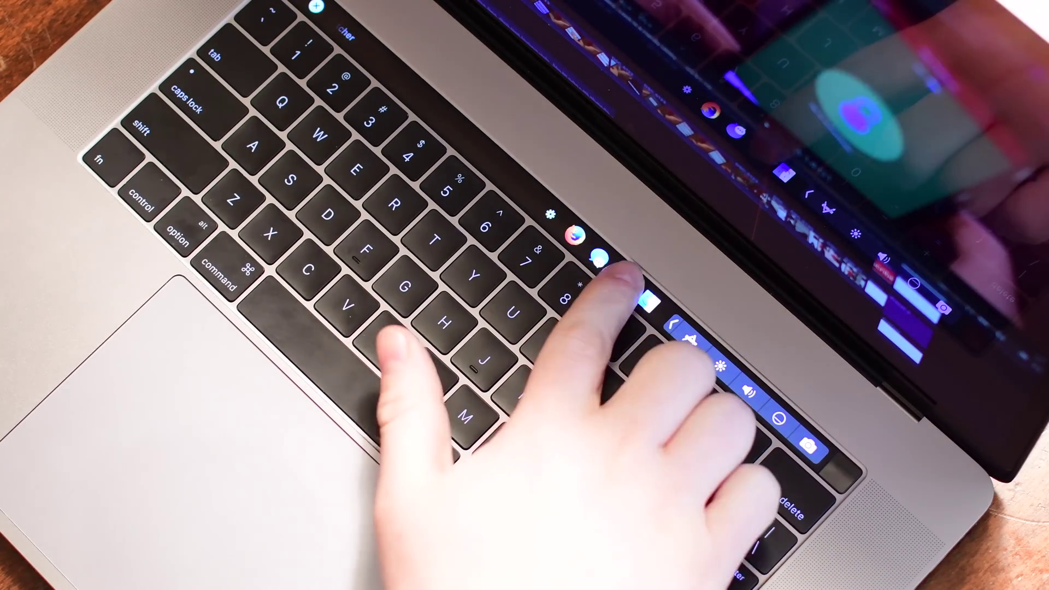
- Switch to Safari from the Touch Bar row and dismiss Final Cut Pro's file-opening window
{"action": "left_click", "coordinate": [610, 272]}
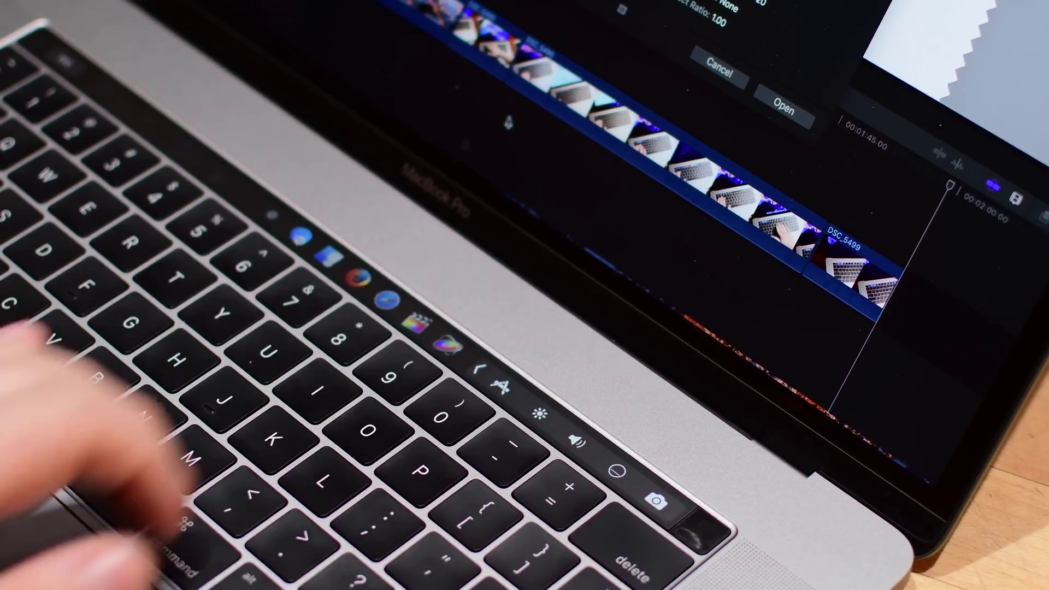
{"action": "key", "text": "Escape"}
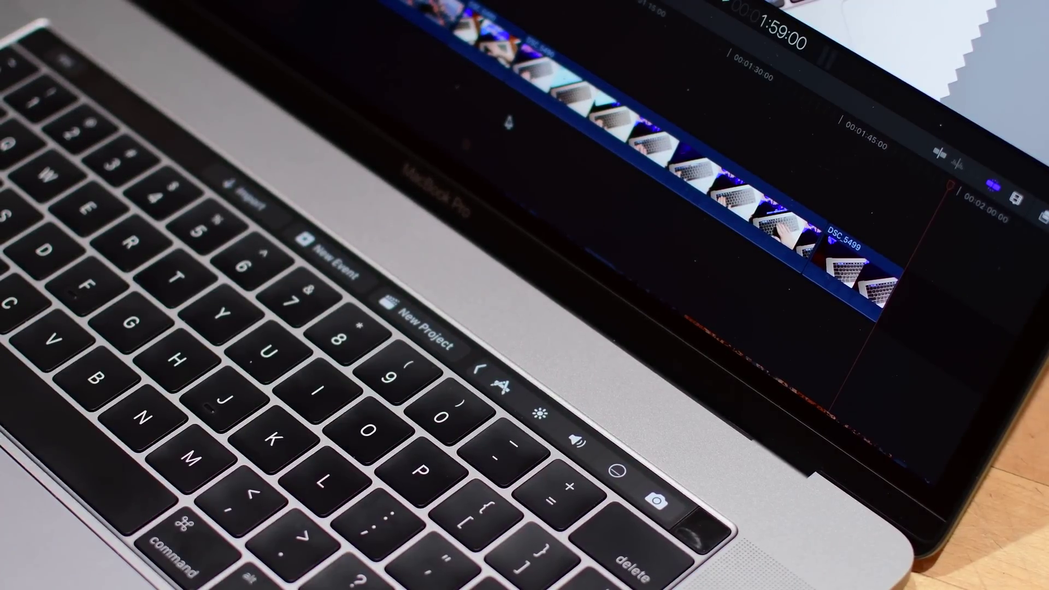